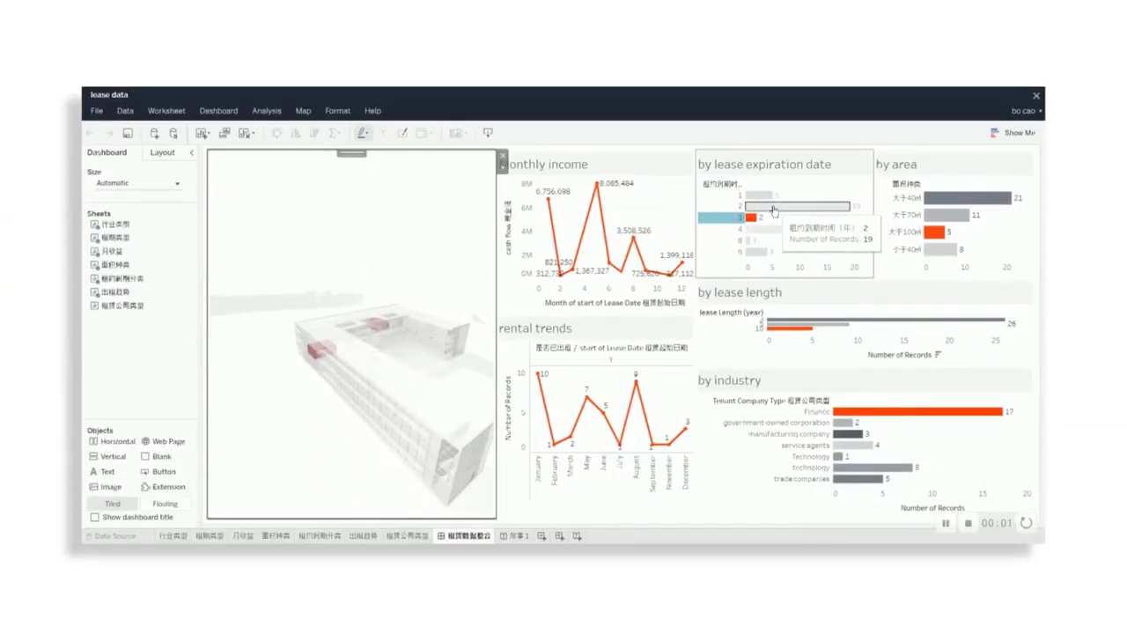
# Select bar 2 in the lease expiration chart to highlight its rooms in the 3D model
pyautogui.click(773, 208)
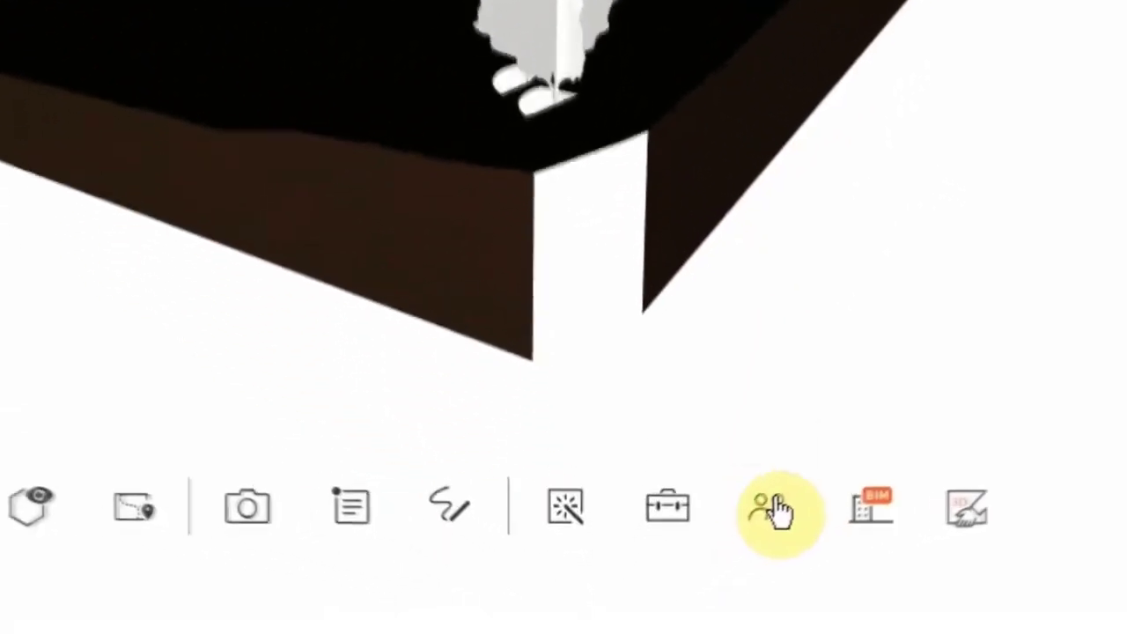
# Open the model's Tableau Extension share option in Modelo and download the Tableau plugin
pyautogui.click(665, 592)
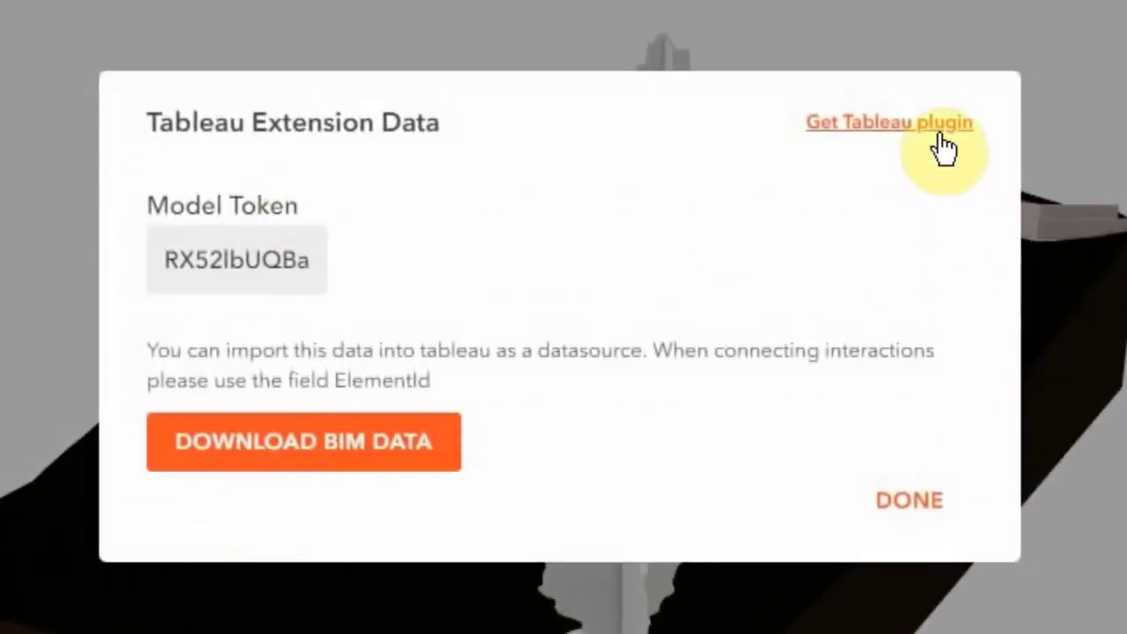
pyautogui.click(940, 139)
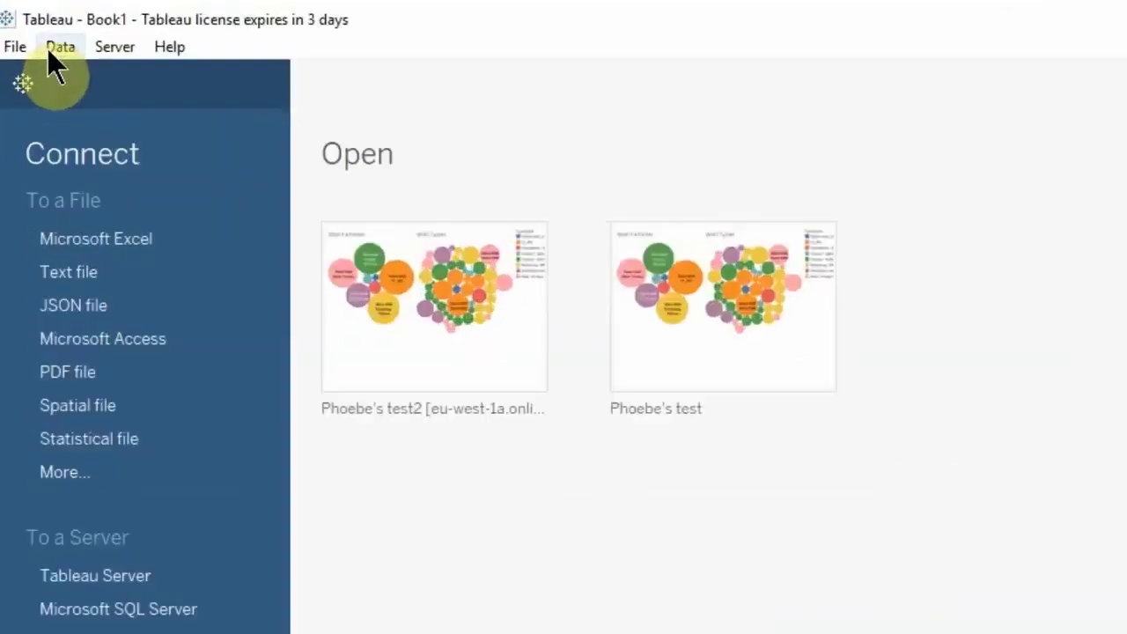
# Connect Tableau to the Excel workbook 20190307_RVT SAMPLE Data edit.xlsx as a data source
pyautogui.click(191, 334)
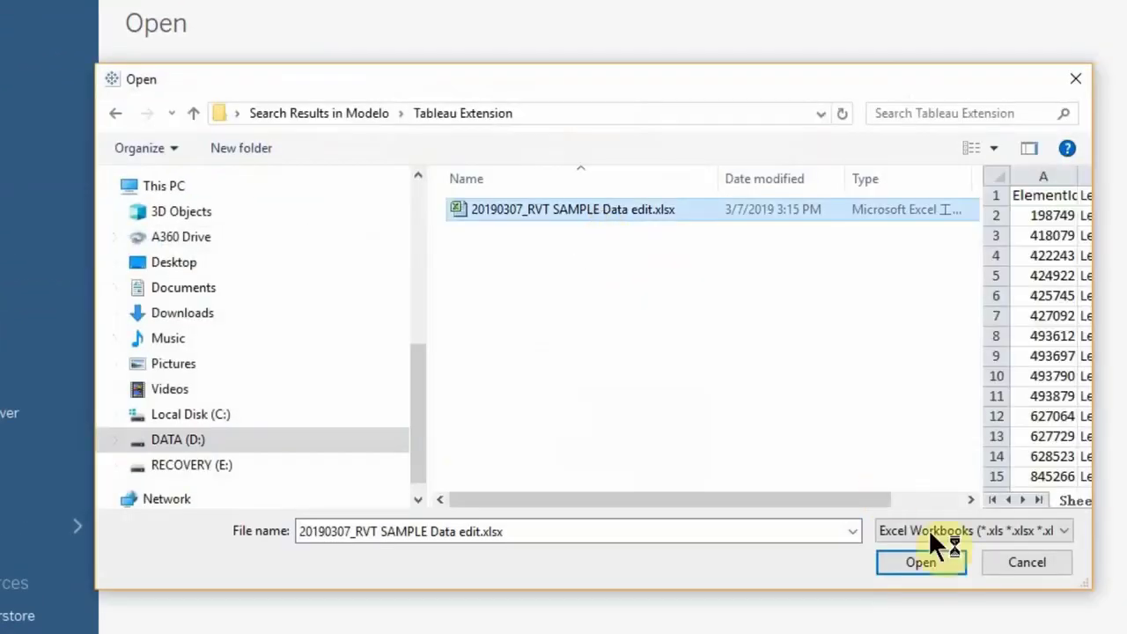
pyautogui.click(922, 562)
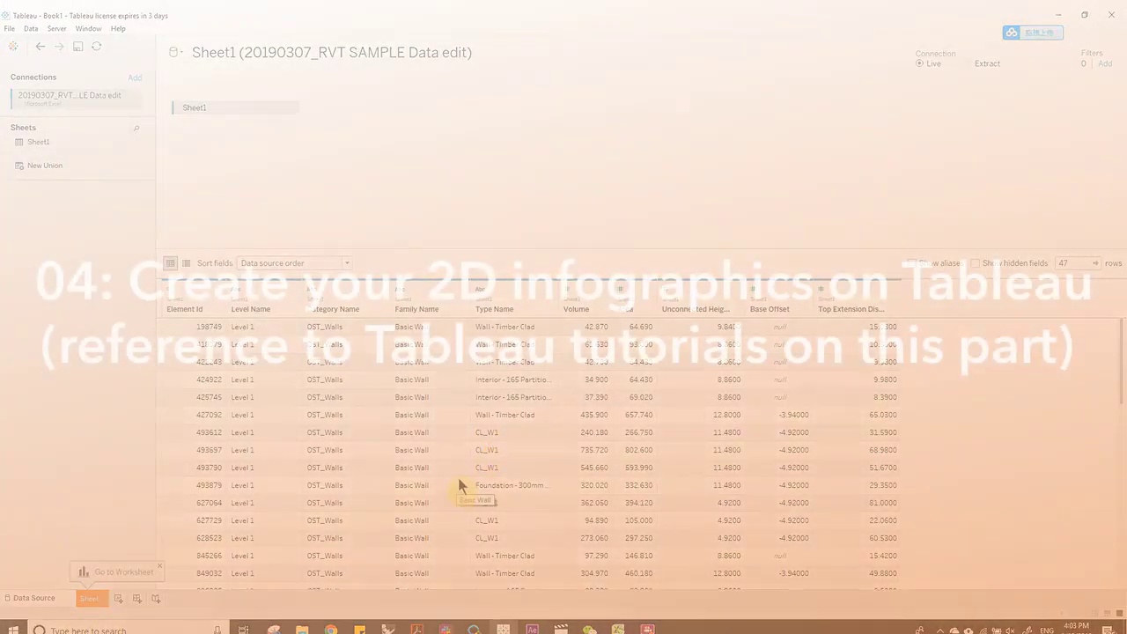
pyautogui.scroll(-5, 415, 409)
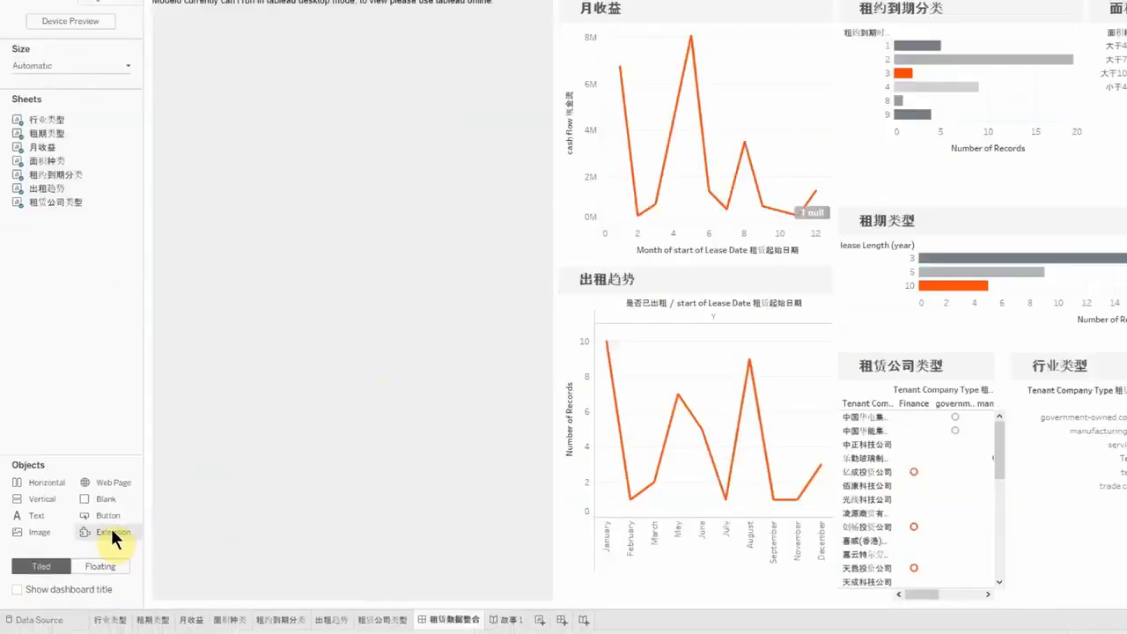
# Add the Modelo.trex extension to the dashboard and allow the Modelo Model Viewer to run
pyautogui.doubleClick(96, 539)
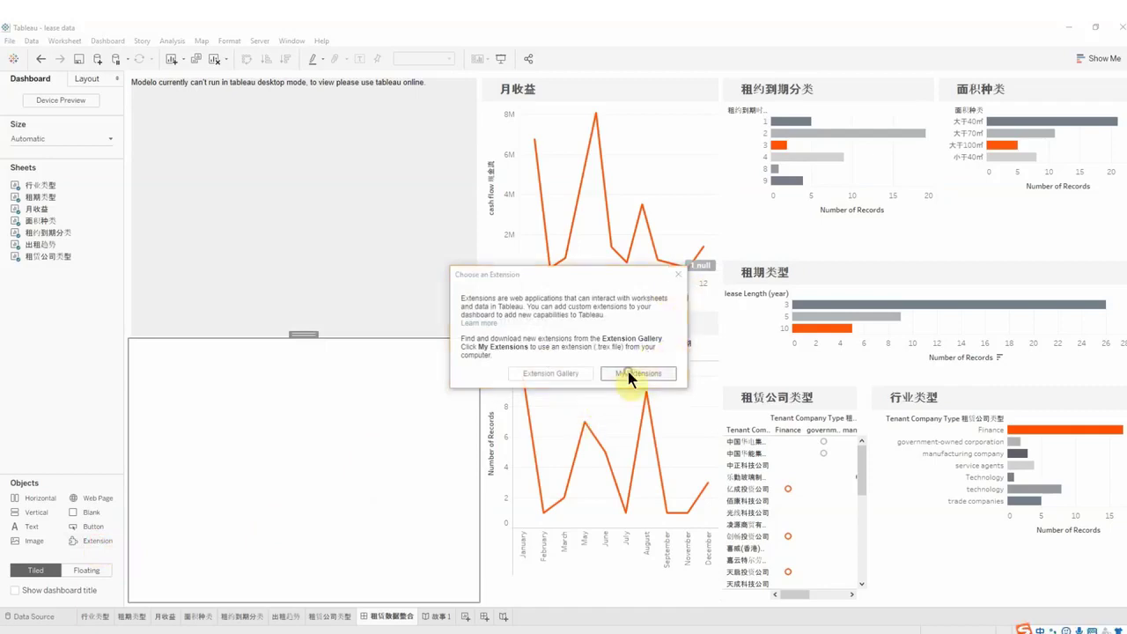
pyautogui.click(628, 372)
pyautogui.click(685, 414)
pyautogui.click(912, 561)
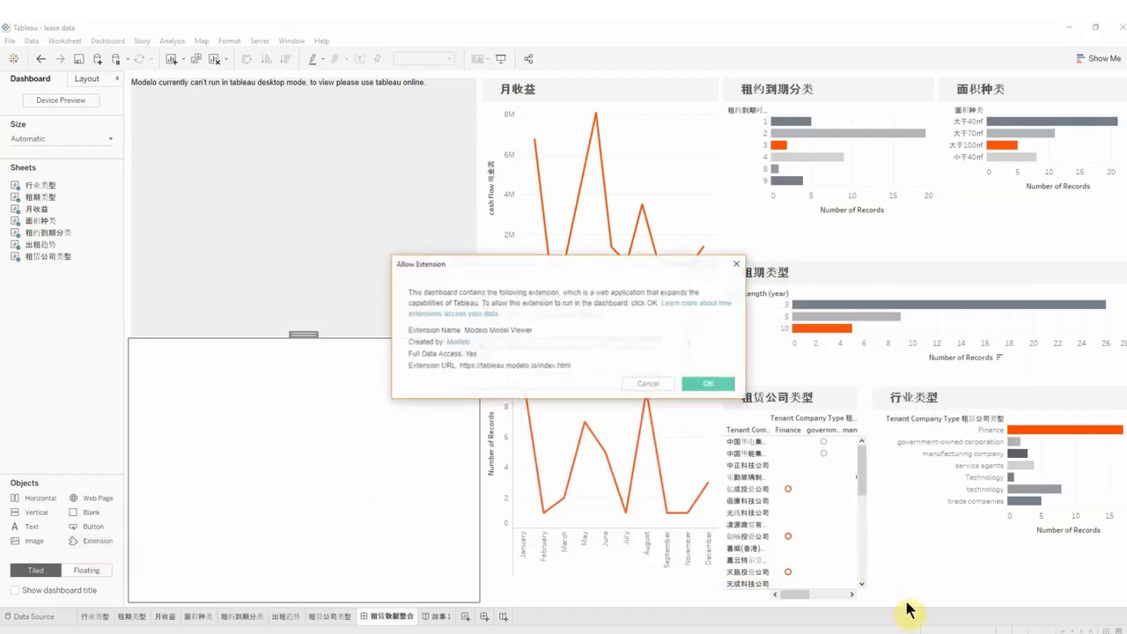
pyautogui.click(708, 386)
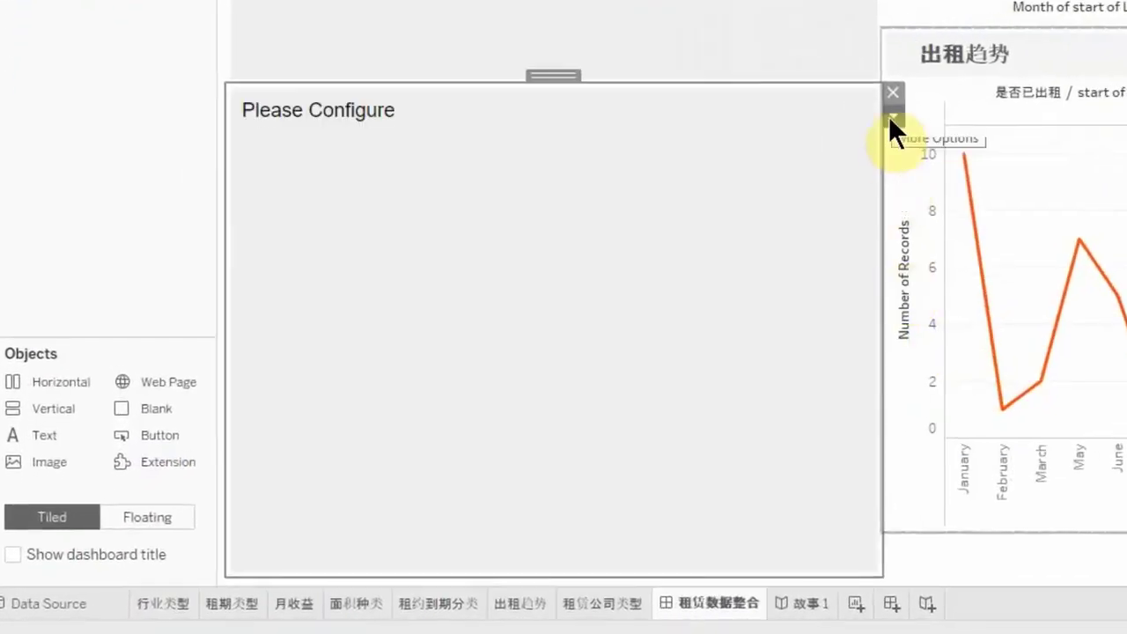
# Open the extension's Configure form and copy the model token from Modelo
pyautogui.click(893, 119)
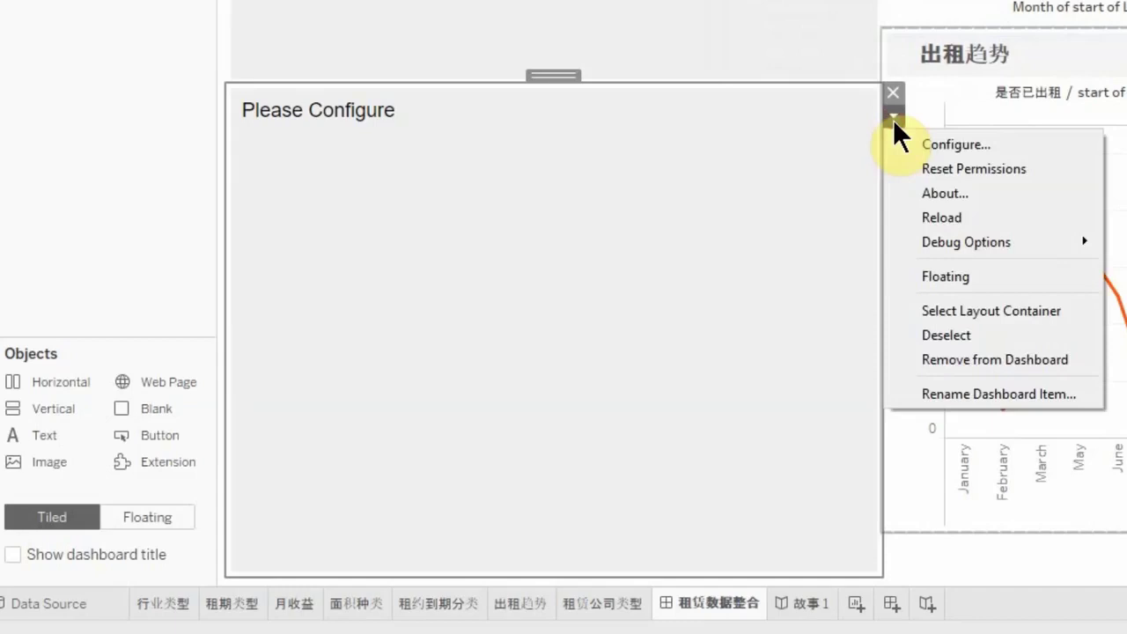
pyautogui.click(936, 142)
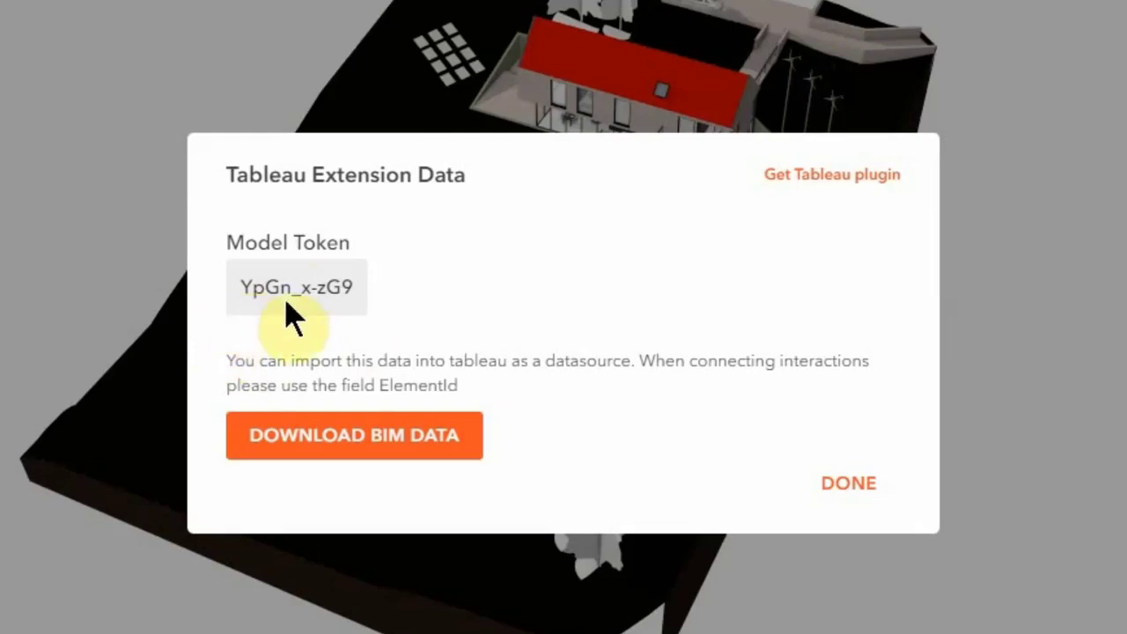
pyautogui.moveTo(352, 289); pyautogui.dragTo(242, 308)
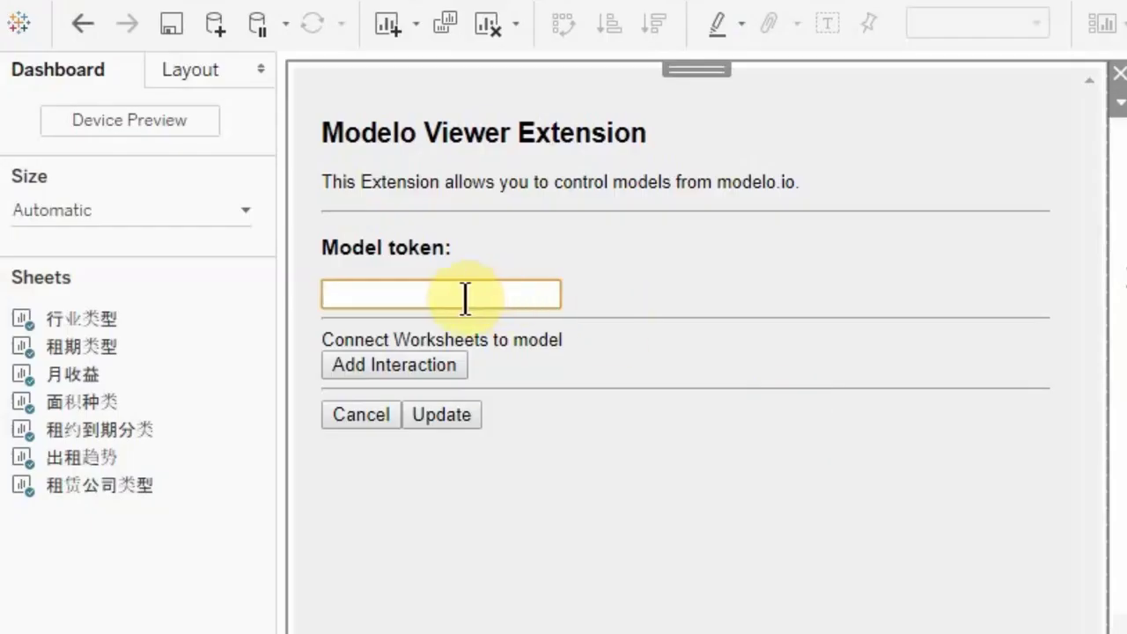
# Paste the model token and link worksheets 行业类型 and 租约到期分类 via ElementId
pyautogui.hotkey('ctrl', 'v')
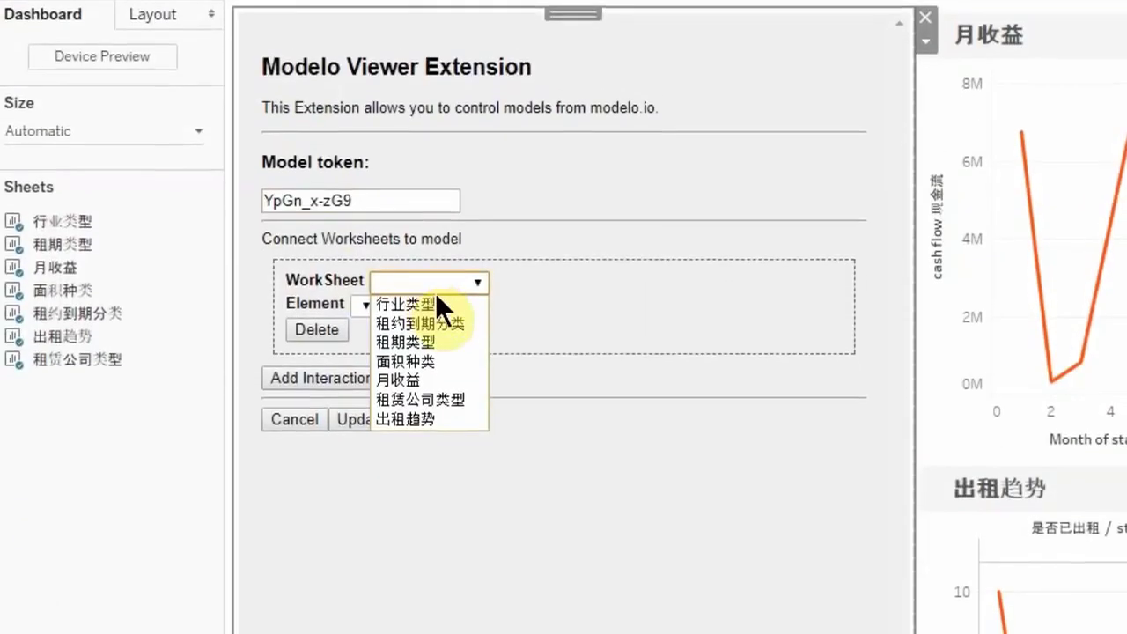
pyautogui.click(431, 304)
pyautogui.click(360, 289)
pyautogui.click(447, 316)
pyautogui.click(306, 332)
pyautogui.click(423, 330)
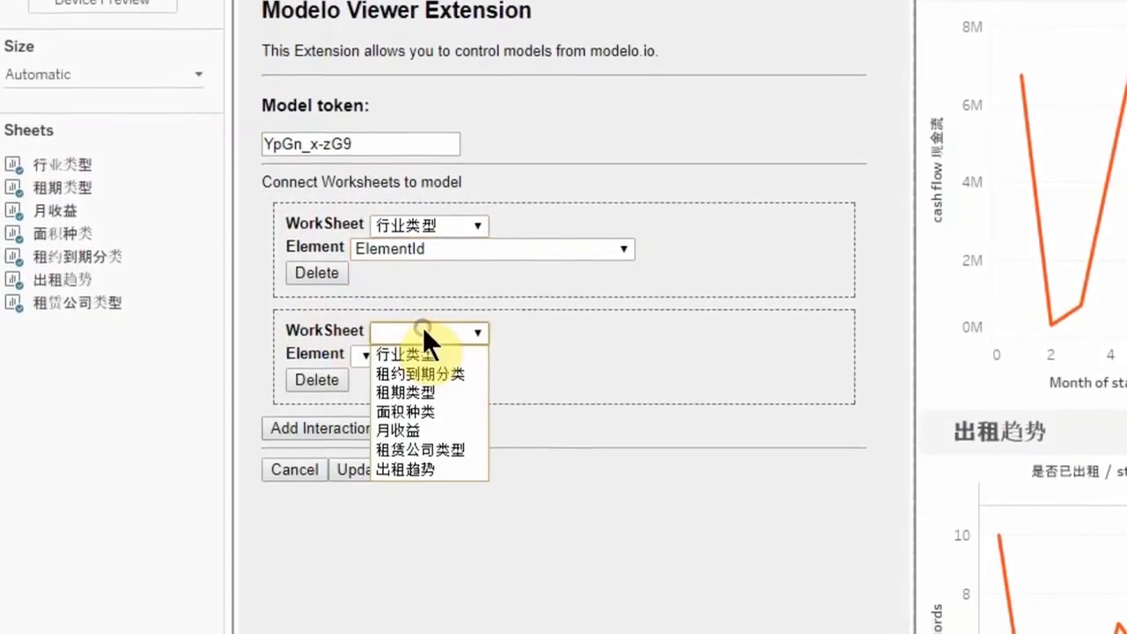
pyautogui.click(419, 374)
pyautogui.click(422, 340)
pyautogui.click(436, 366)
# Link worksheets 租期类型 and 面积种类 to the model via ElementId
pyautogui.click(354, 387)
pyautogui.click(467, 383)
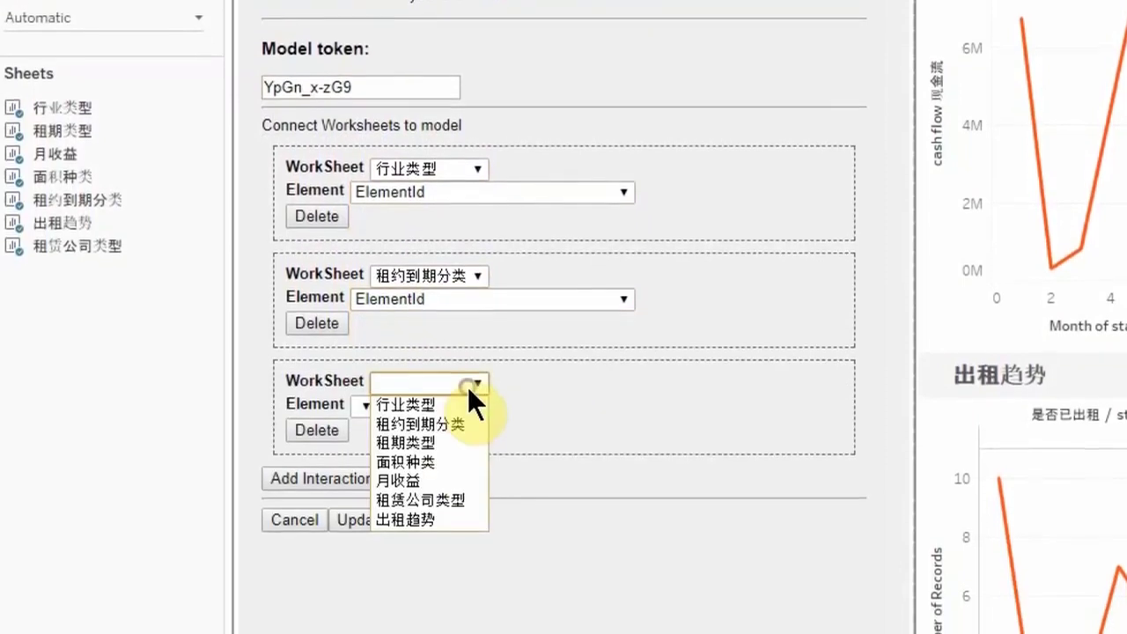
pyautogui.click(405, 441)
pyautogui.click(493, 405)
pyautogui.click(444, 430)
pyautogui.click(317, 453)
pyautogui.click(453, 429)
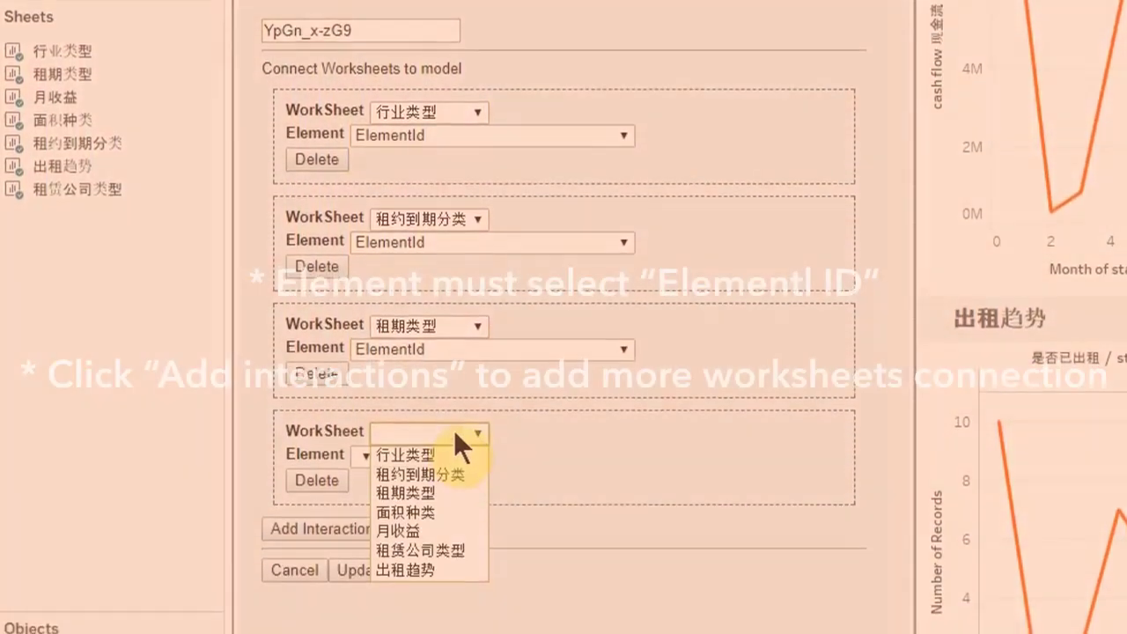
pyautogui.click(405, 511)
pyautogui.click(405, 447)
pyautogui.click(396, 466)
# Link worksheets 月收益 and 租赁公司类型 to the model via ElementId
pyautogui.click(323, 485)
pyautogui.click(433, 485)
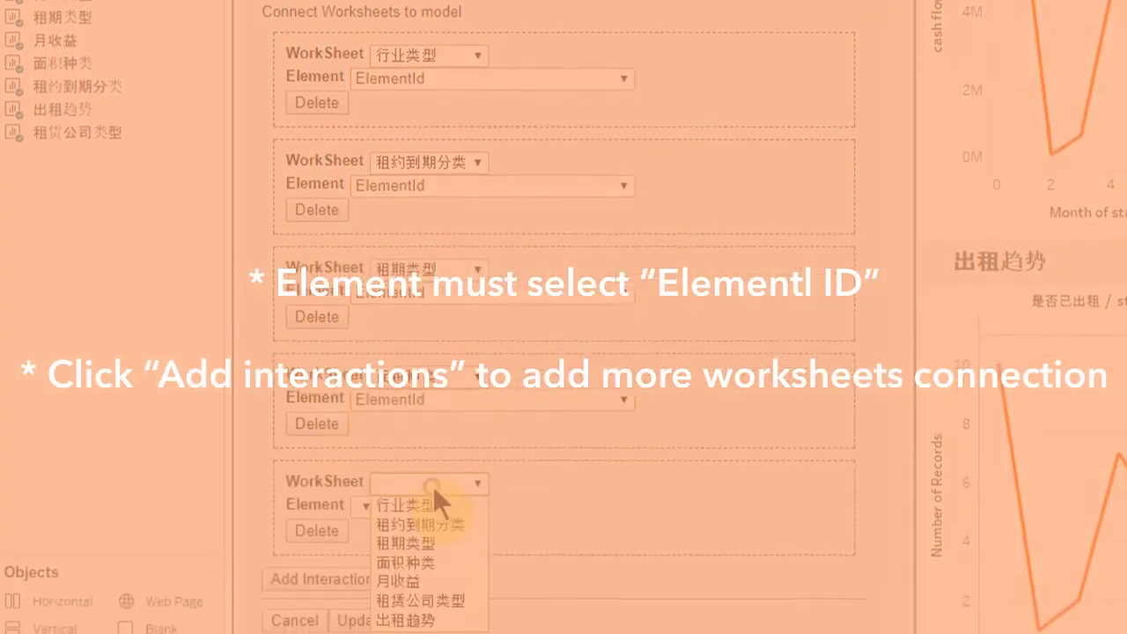
pyautogui.click(414, 581)
pyautogui.click(378, 480)
pyautogui.click(441, 110)
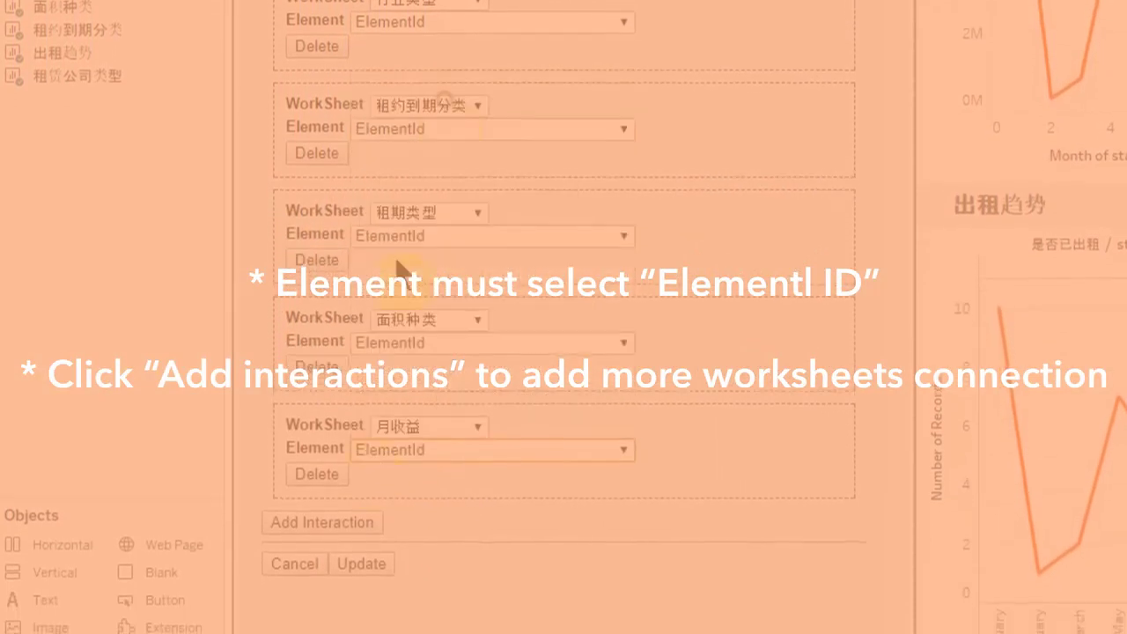
pyautogui.click(323, 522)
pyautogui.click(431, 515)
pyautogui.click(451, 606)
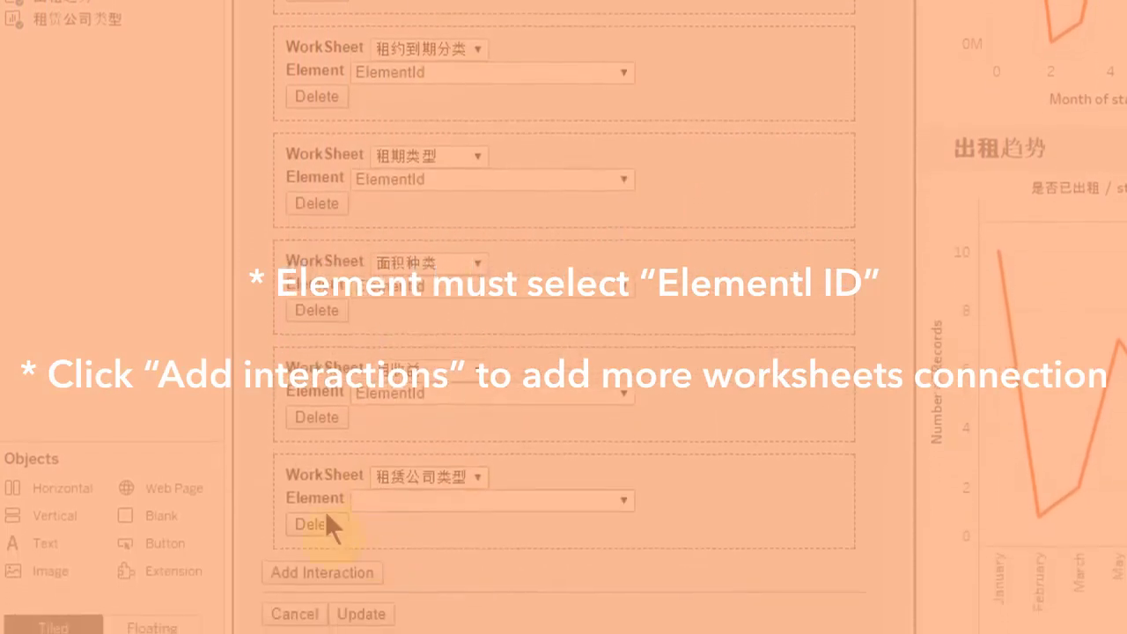
pyautogui.click(413, 499)
pyautogui.click(426, 113)
pyautogui.click(424, 457)
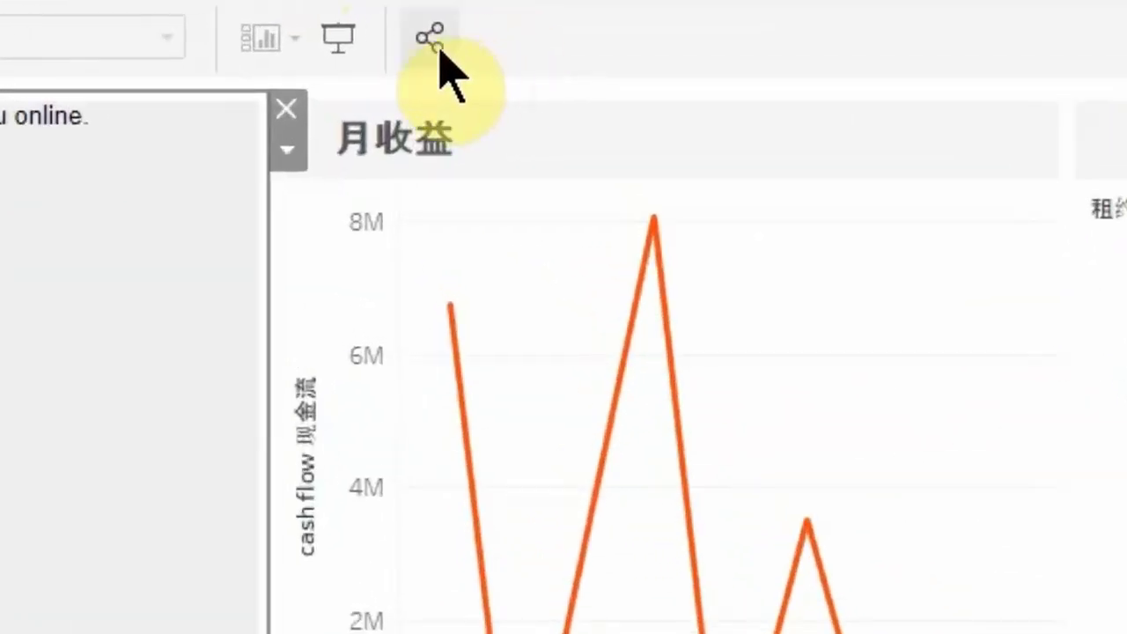
# Sign in to Tableau Online and publish the workbook as 'lease data test2'
pyautogui.click(522, 38)
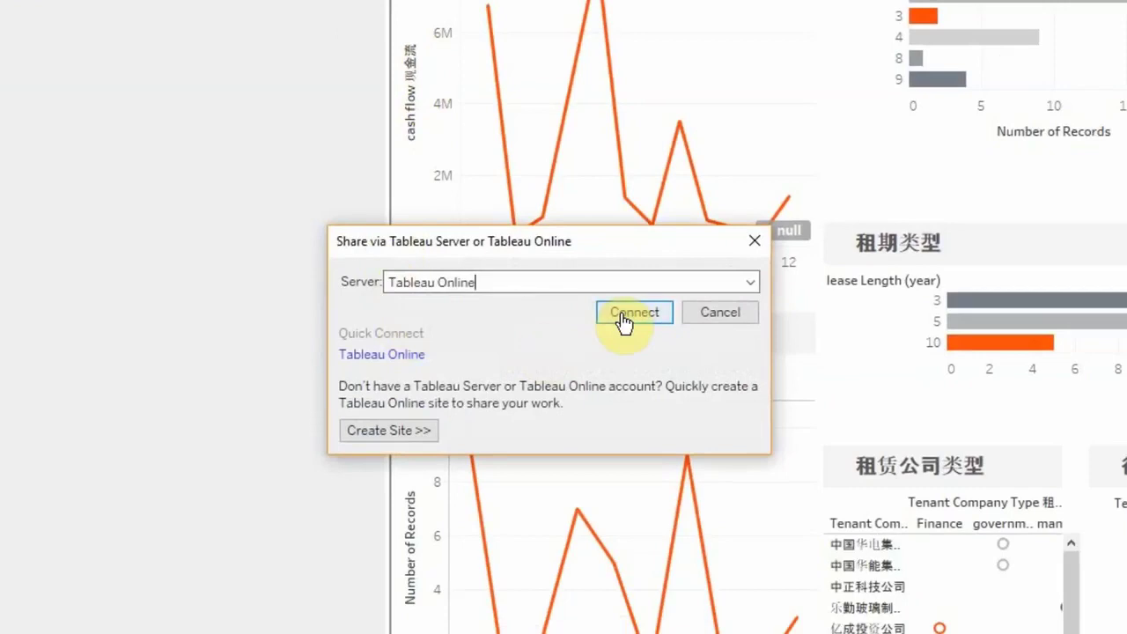
pyautogui.click(622, 315)
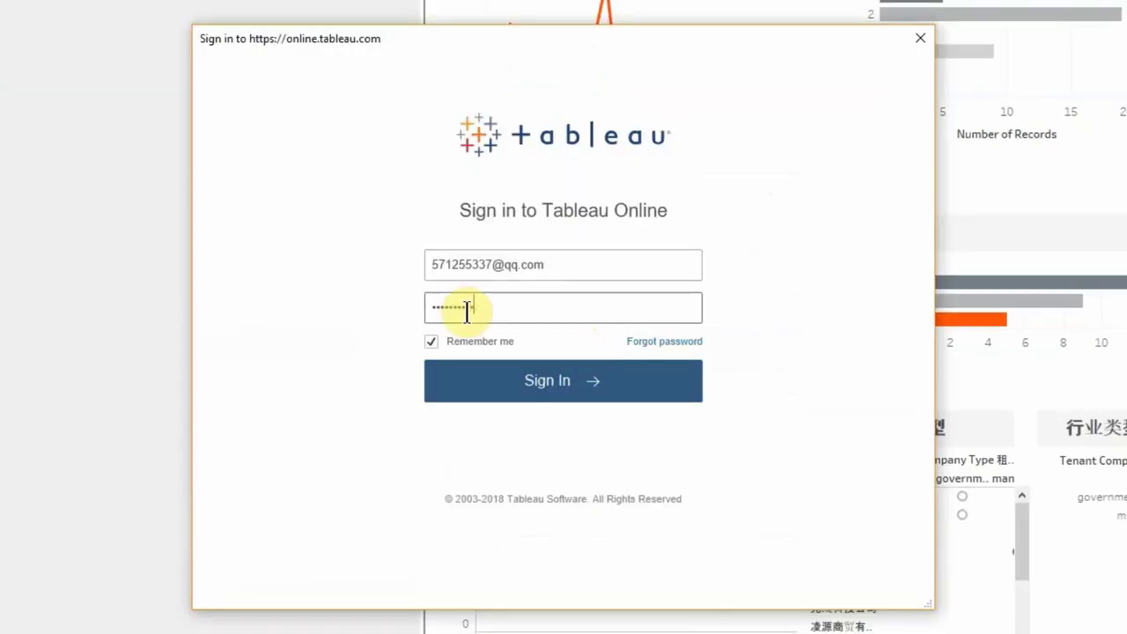
pyautogui.click(568, 398)
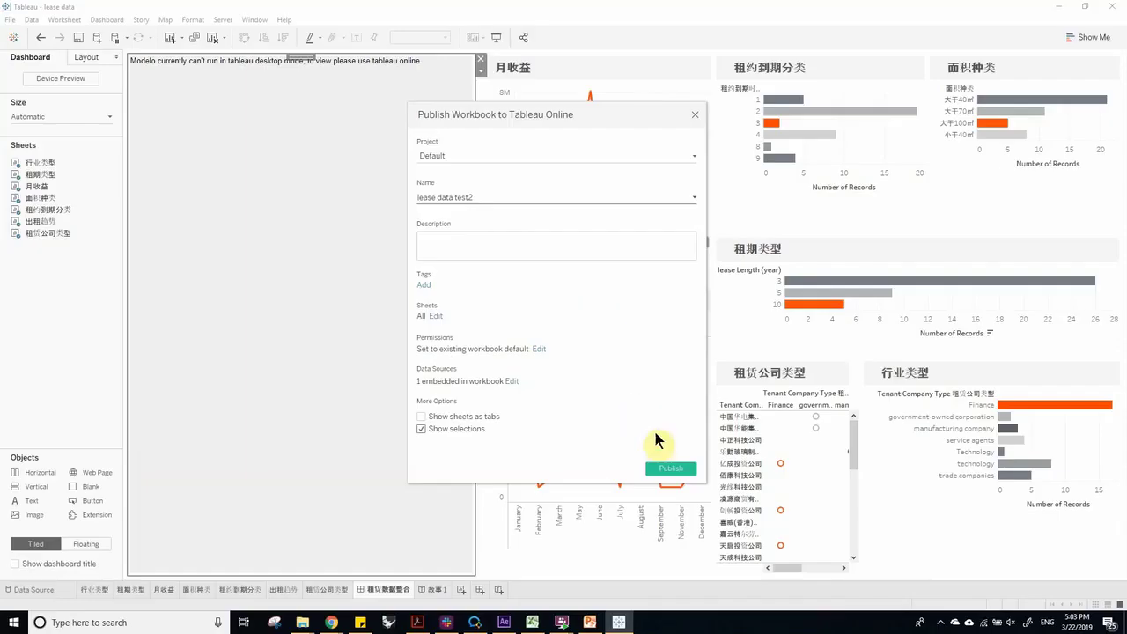
pyautogui.click(667, 470)
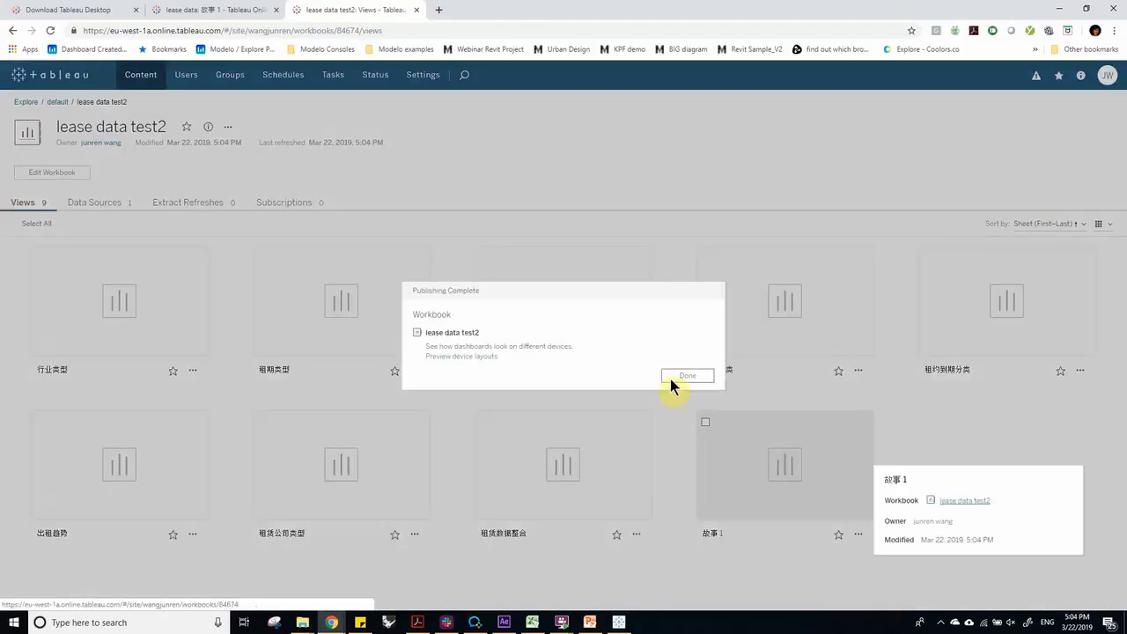
pyautogui.click(673, 377)
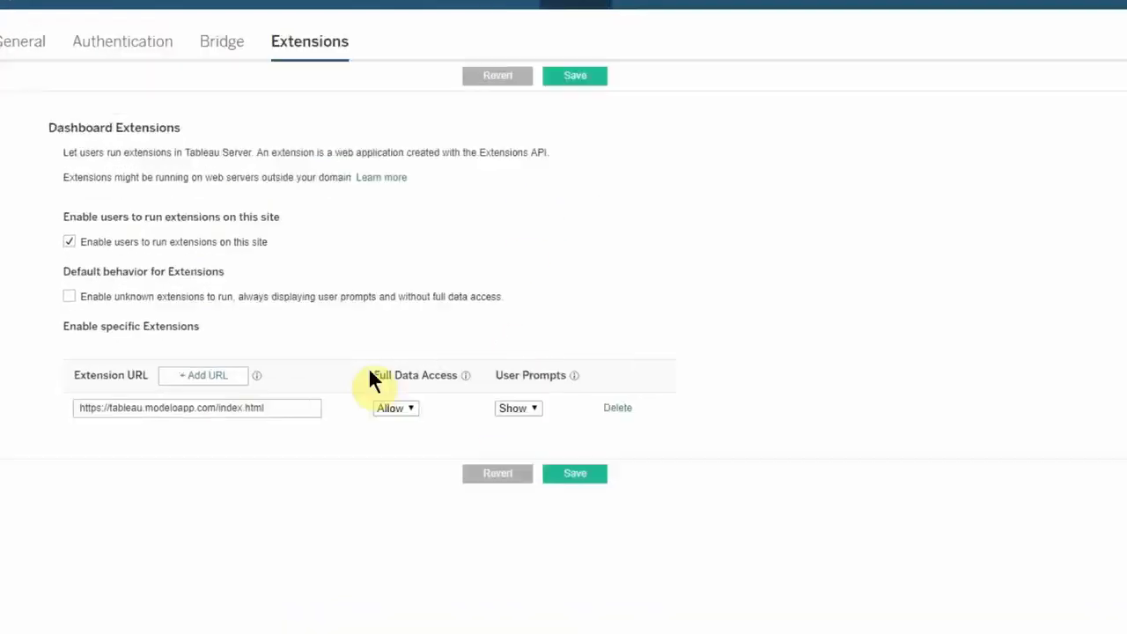
pyautogui.click(161, 348)
pyautogui.write('https://tableau.modelo.io/index.html')
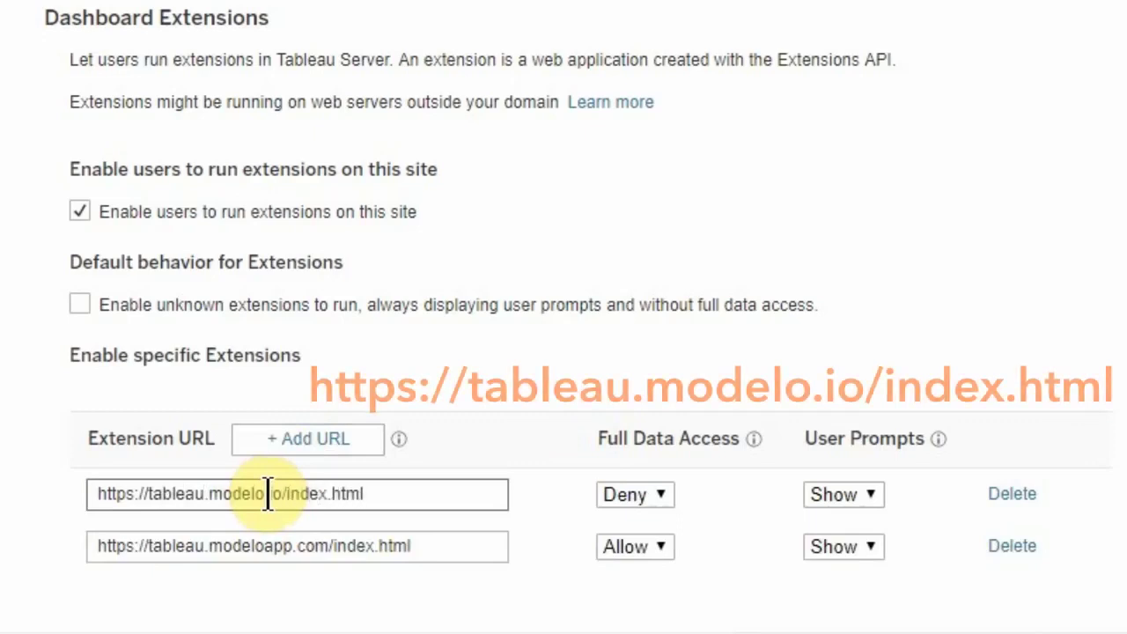
pyautogui.click(633, 493)
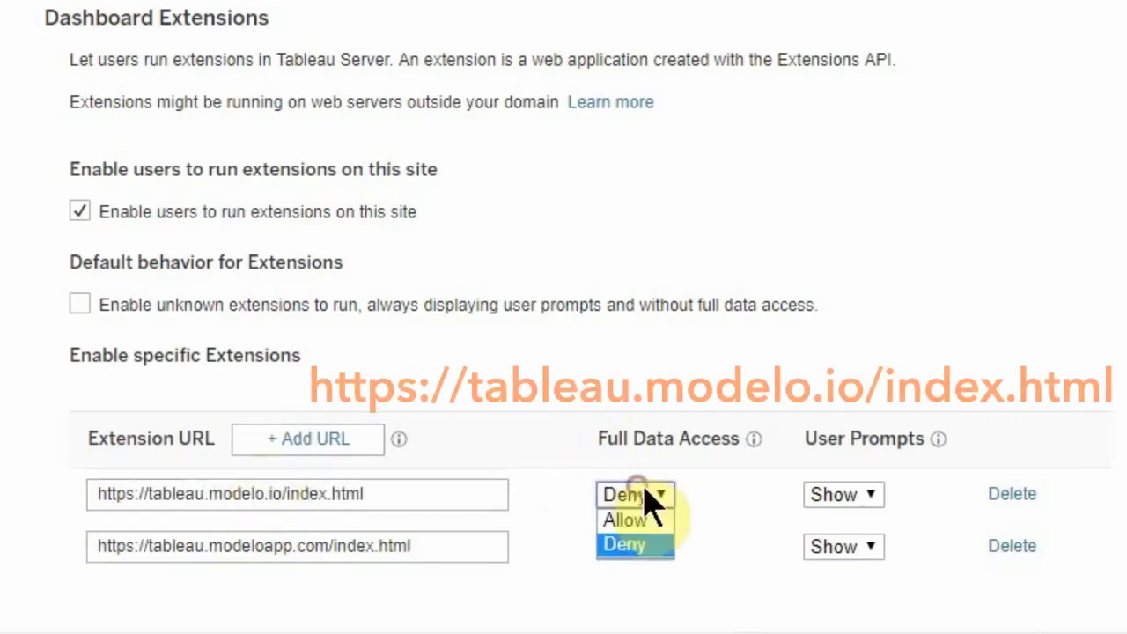
pyautogui.click(655, 523)
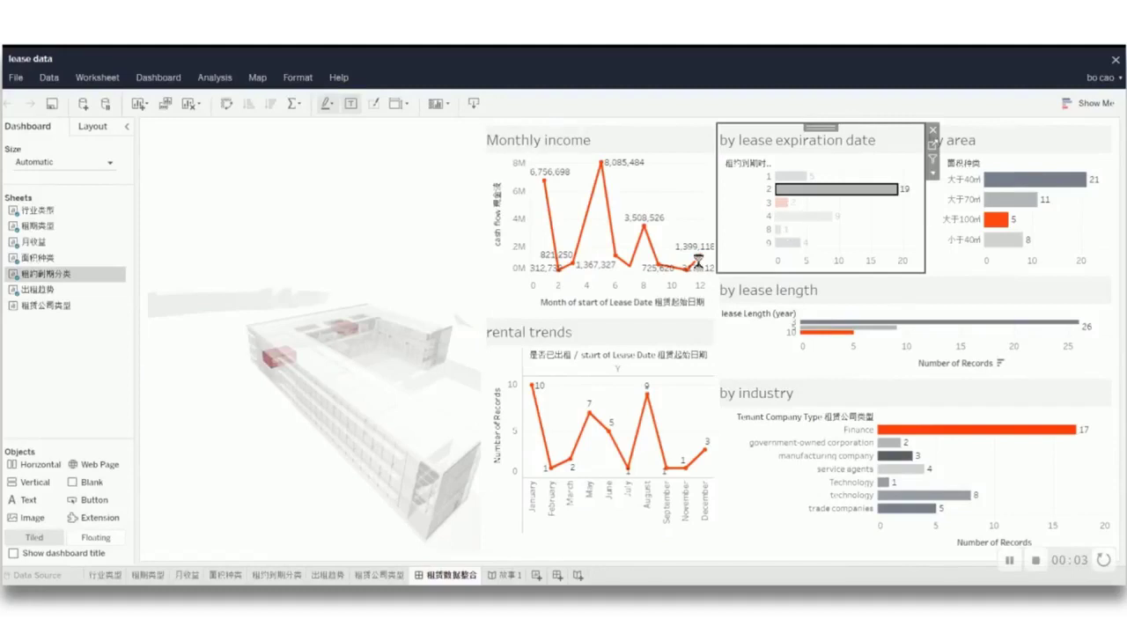
# Select lease expiration bar 3, then bar 4, to highlight those rooms in the model
pyautogui.click(782, 203)
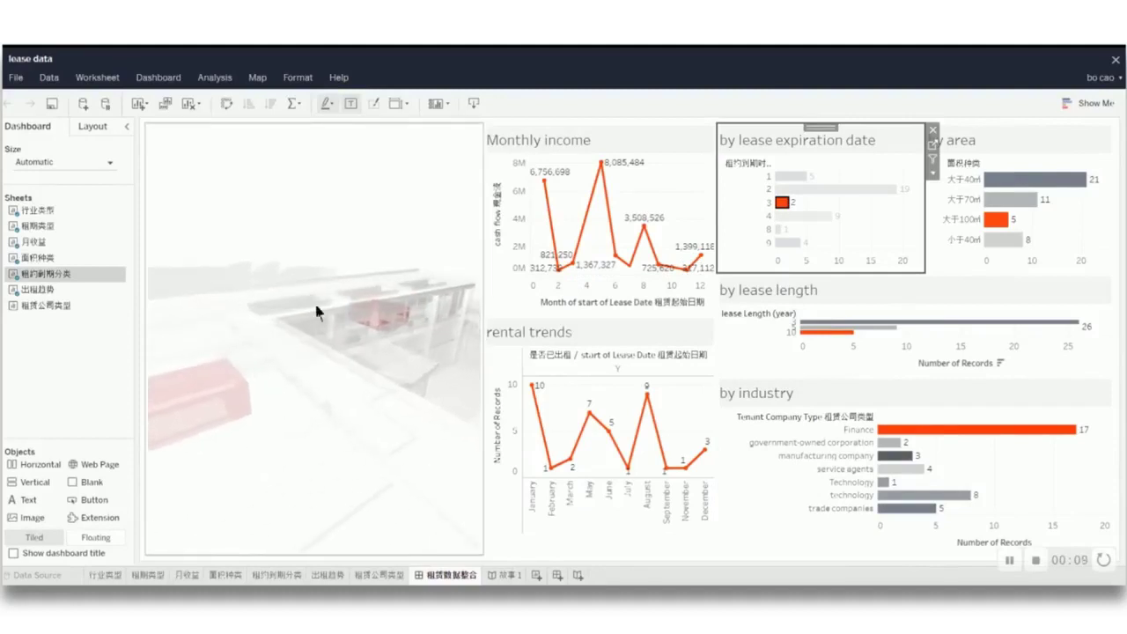
pyautogui.click(796, 217)
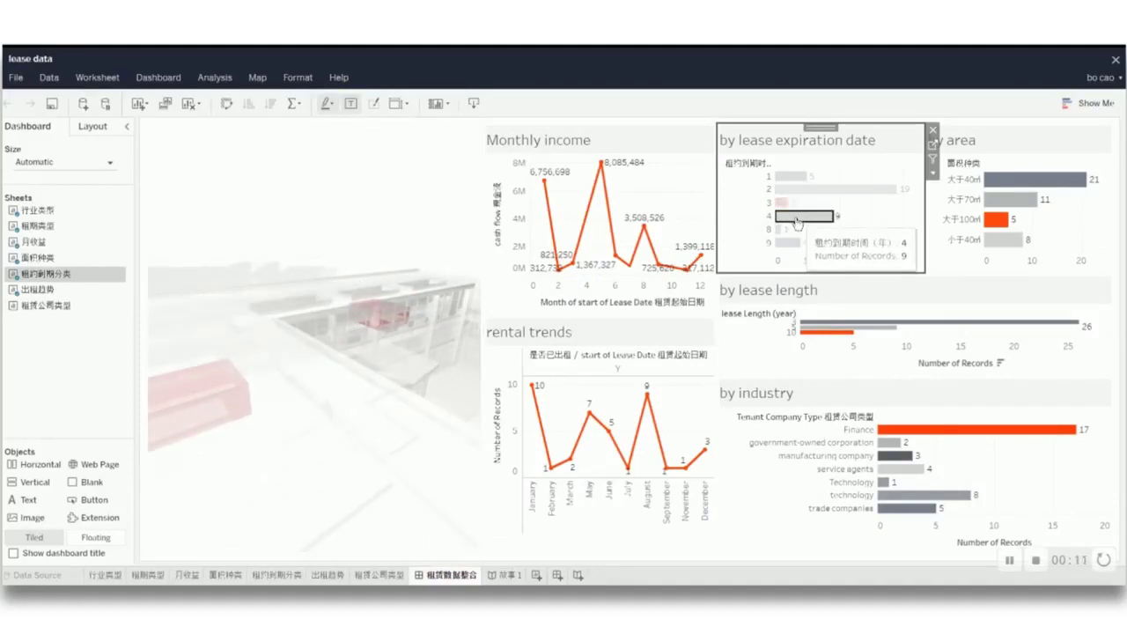